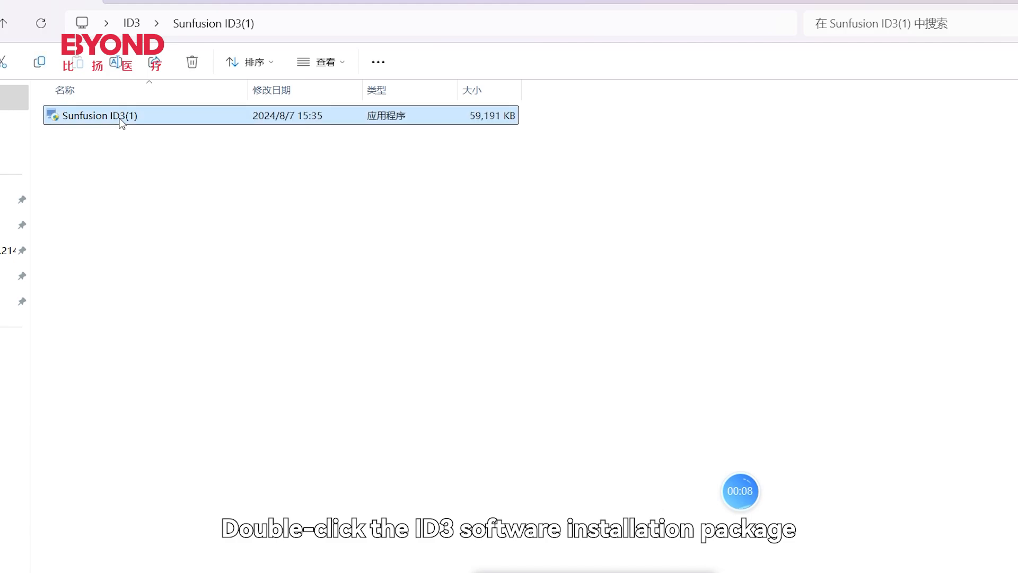
Install Sunfusion ID3 in English (United States) to the default folder, set to launch after setup.
double_click(122, 121)
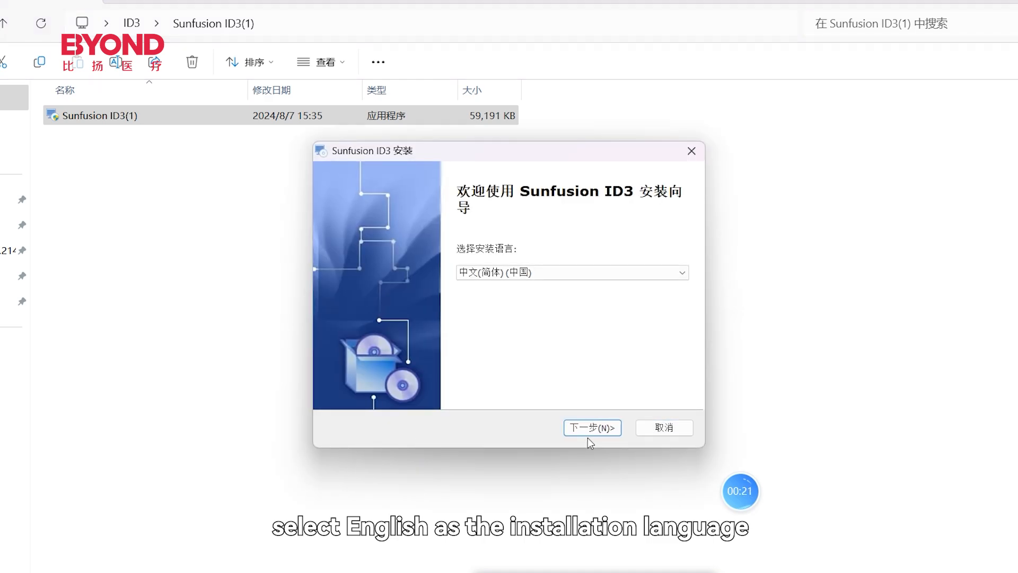
left_click(683, 272)
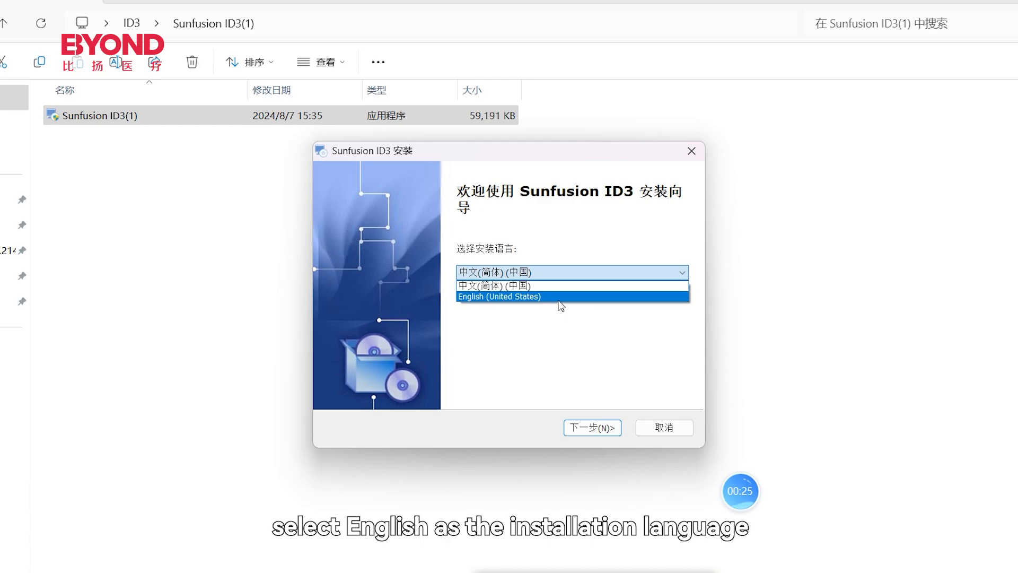
left_click(561, 297)
left_click(586, 427)
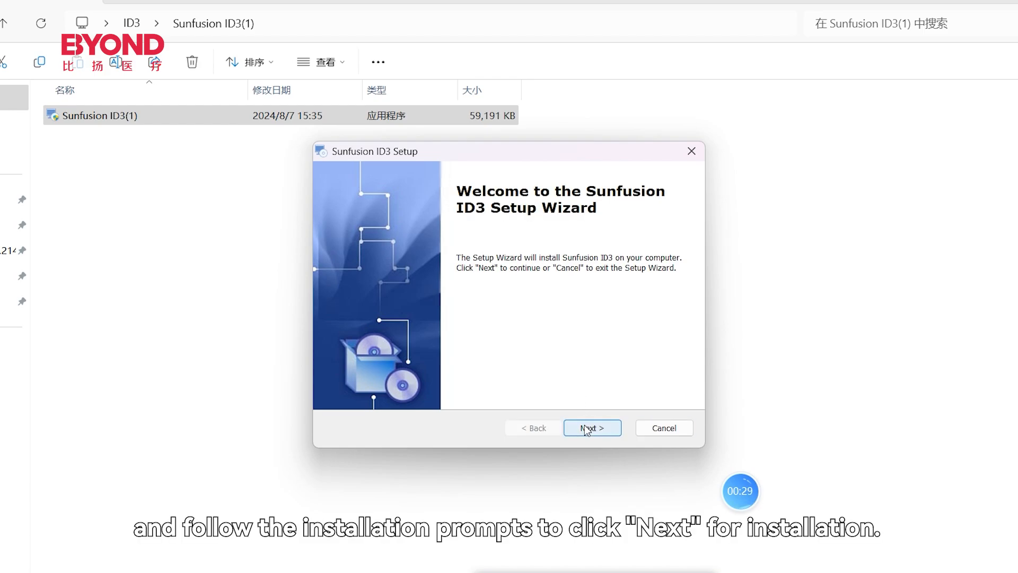
left_click(586, 427)
left_click(587, 427)
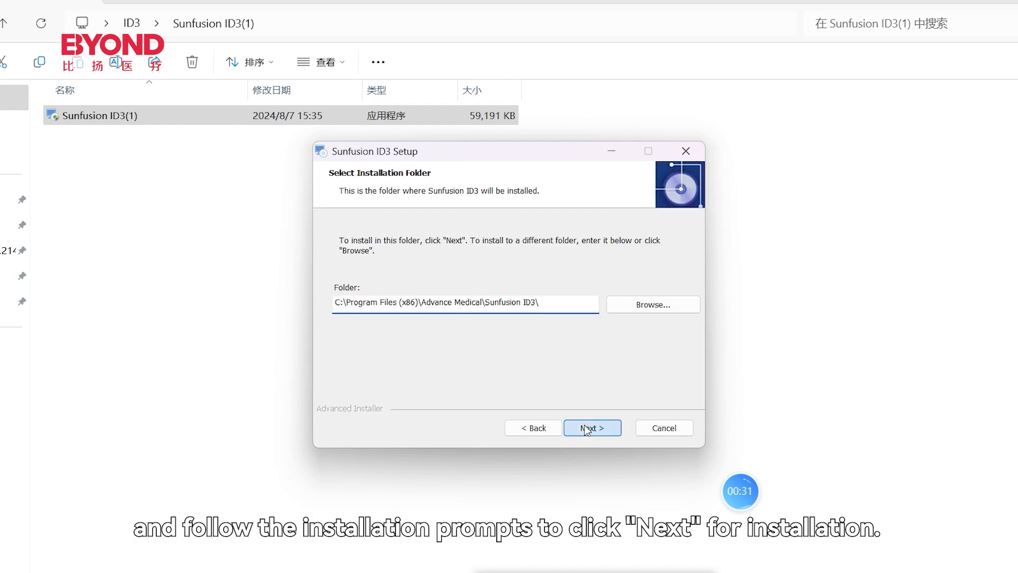
left_click(593, 430)
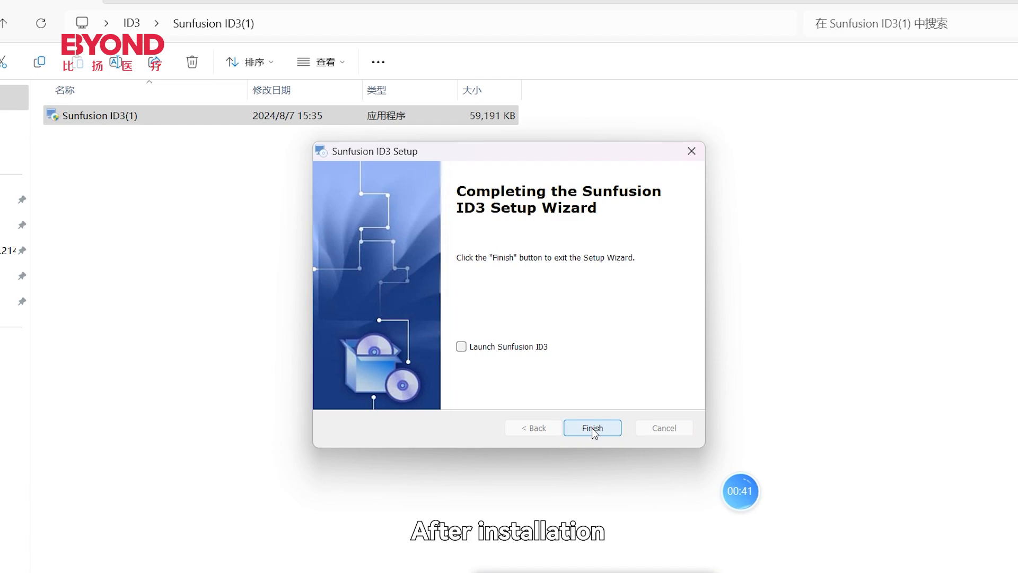
left_click(461, 346)
Finish setup, then register Sunfusion ID3 with the pasted registration code and acknowledge success.
left_click(598, 430)
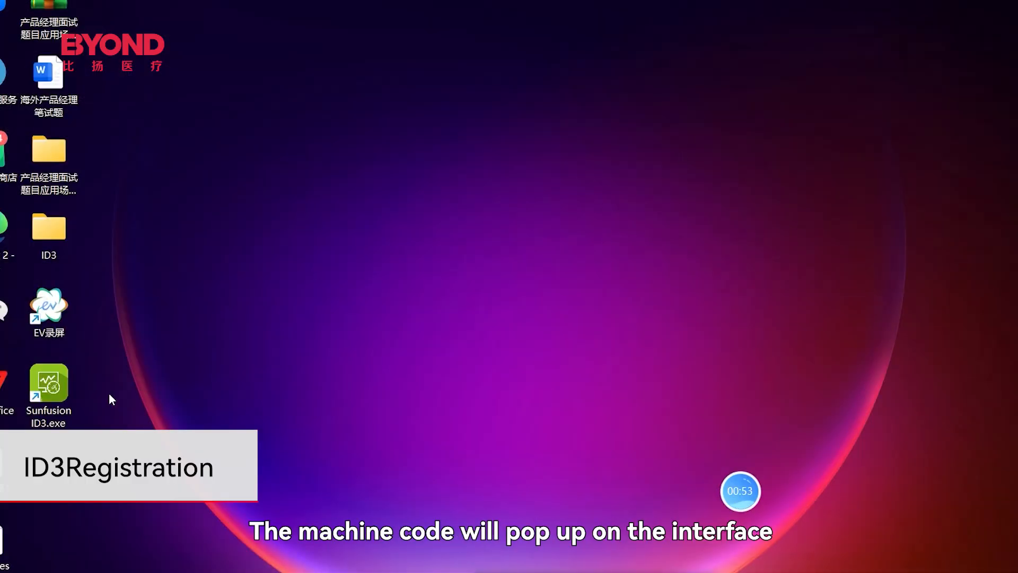
double_click(49, 385)
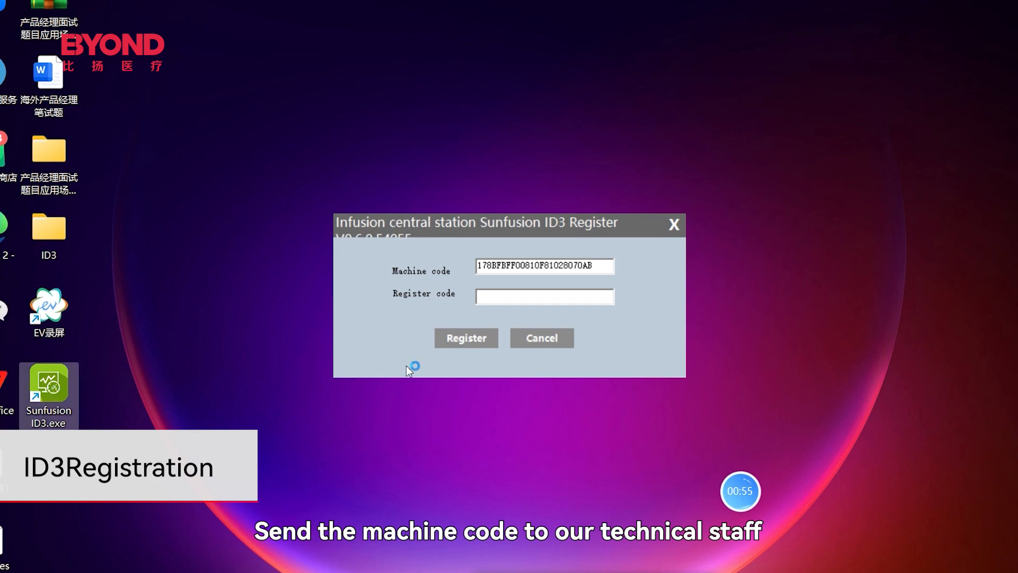
left_click(486, 293)
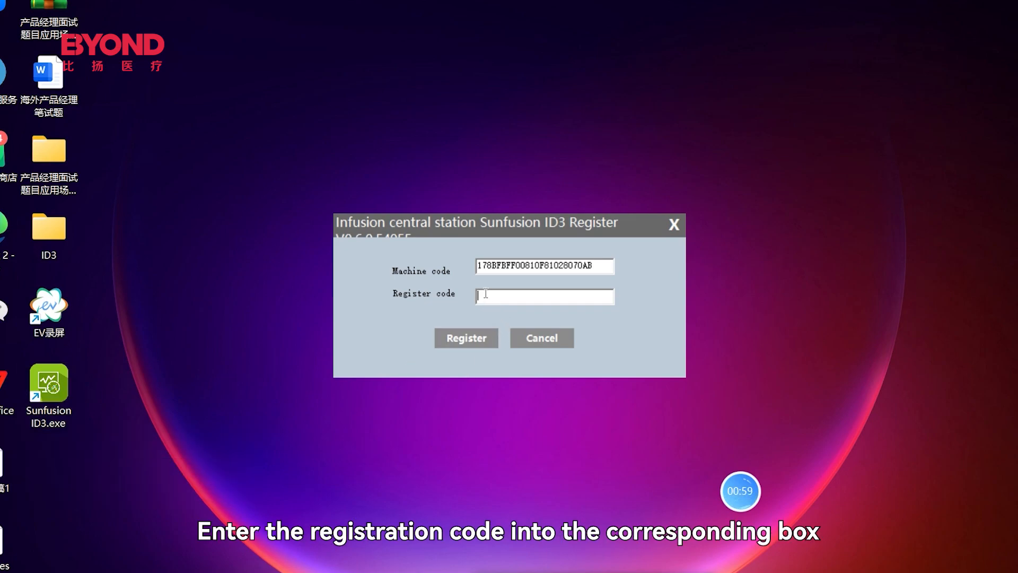
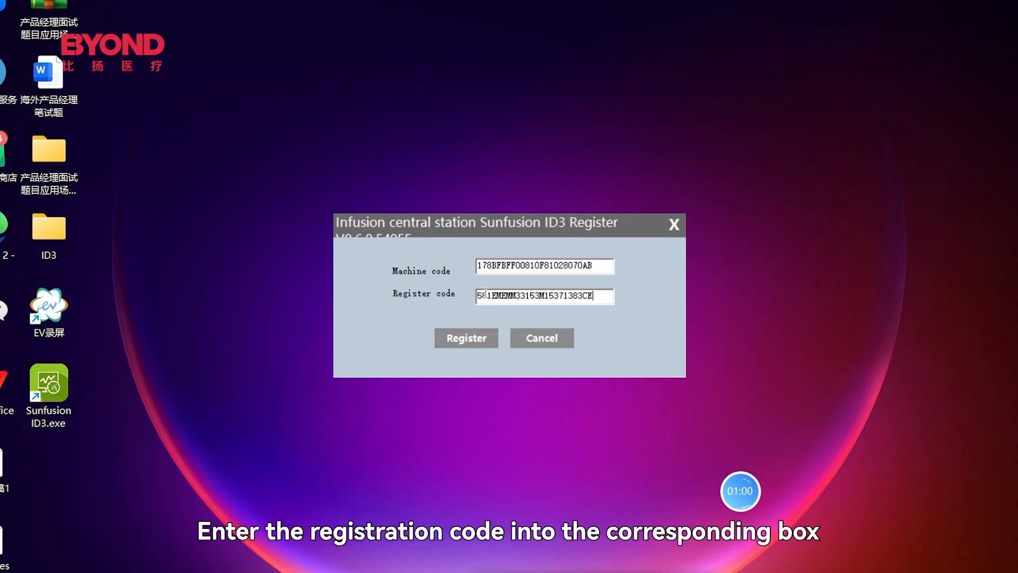
left_click(469, 335)
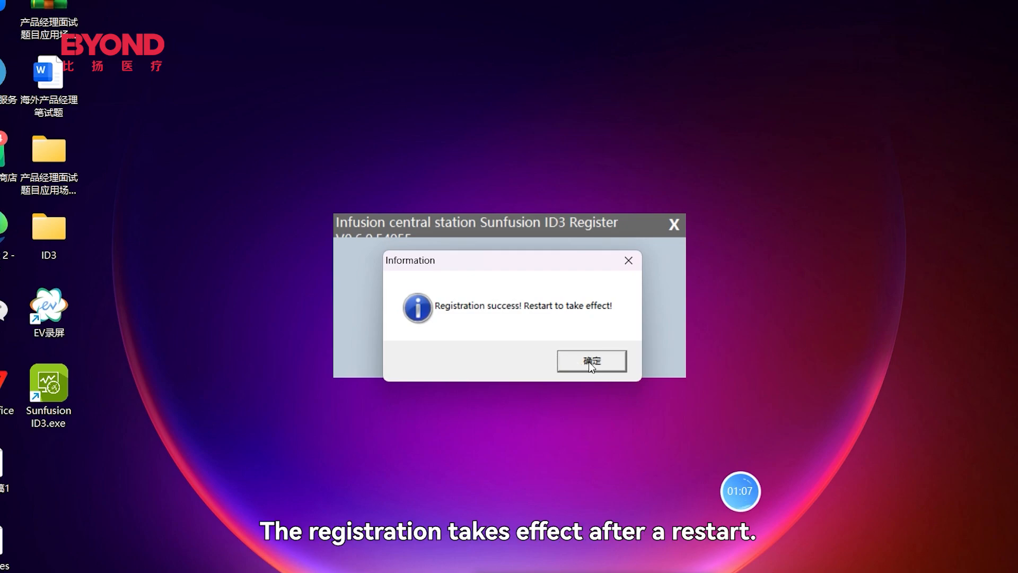
left_click(590, 361)
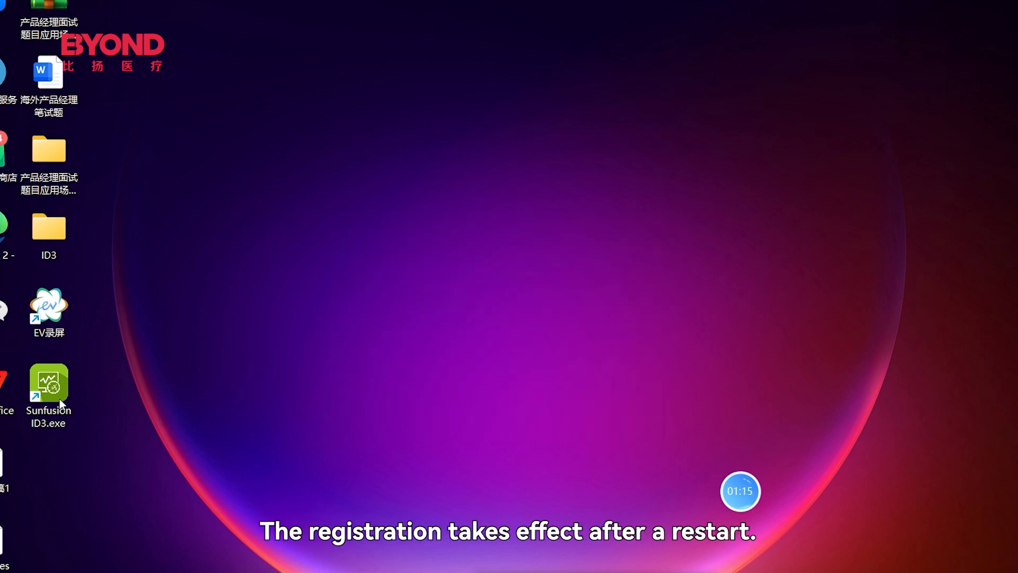
Start Sunfusion ID3 and pick Redmi_2F90 from the available Wi-Fi networks.
double_click(49, 396)
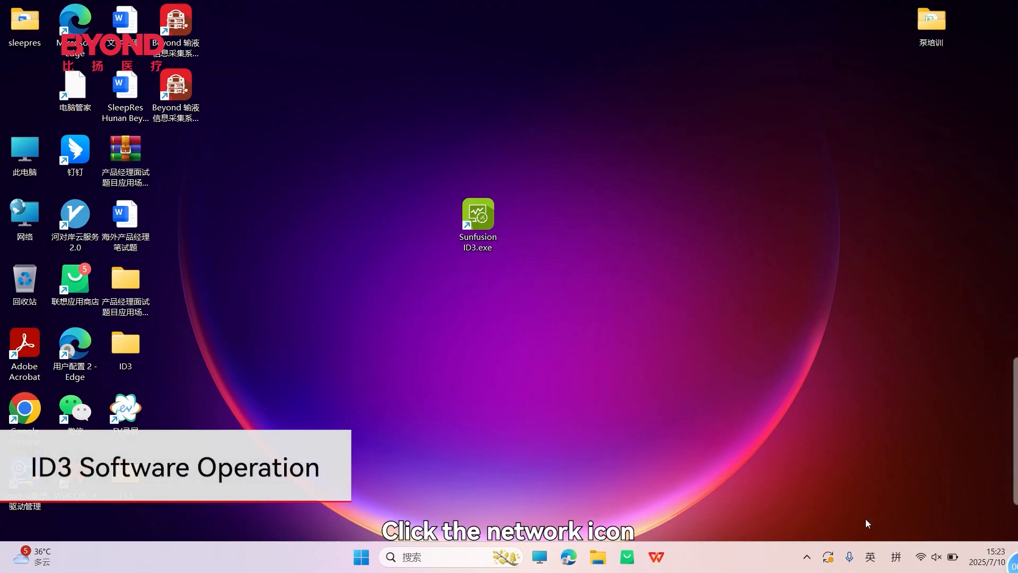
left_click(920, 557)
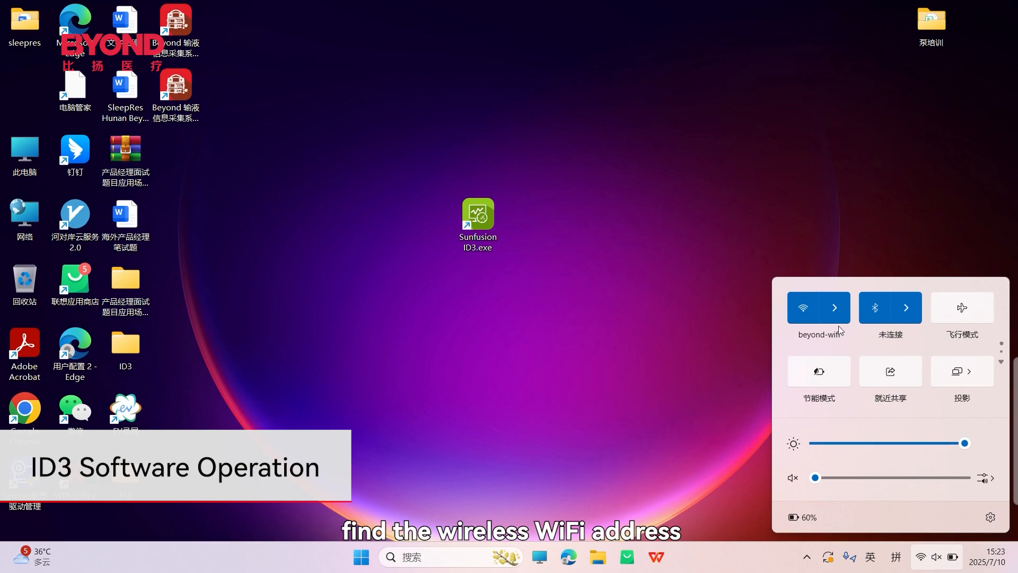
left_click(832, 308)
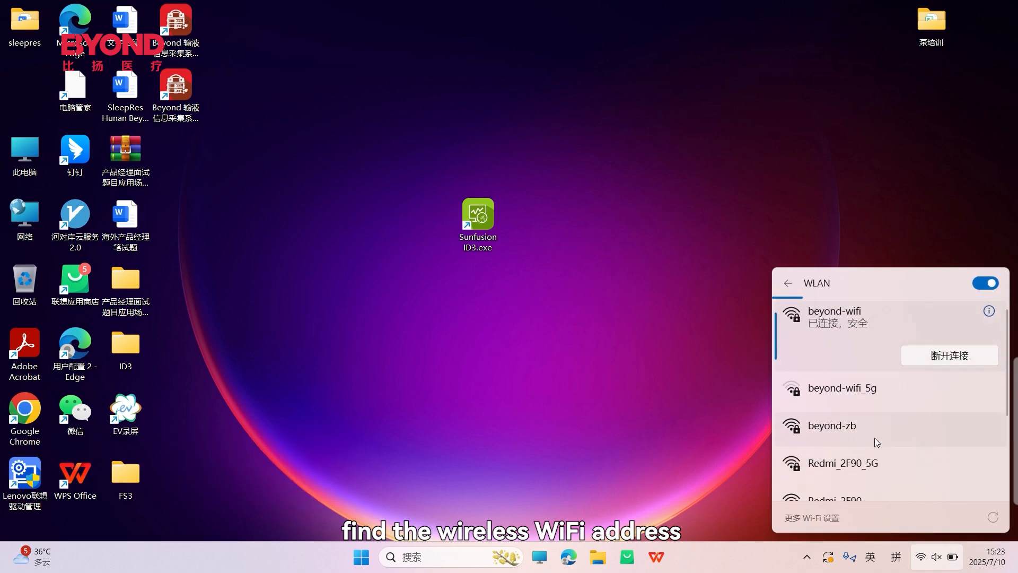
scroll(875, 443, "down", 1)
left_click(845, 472)
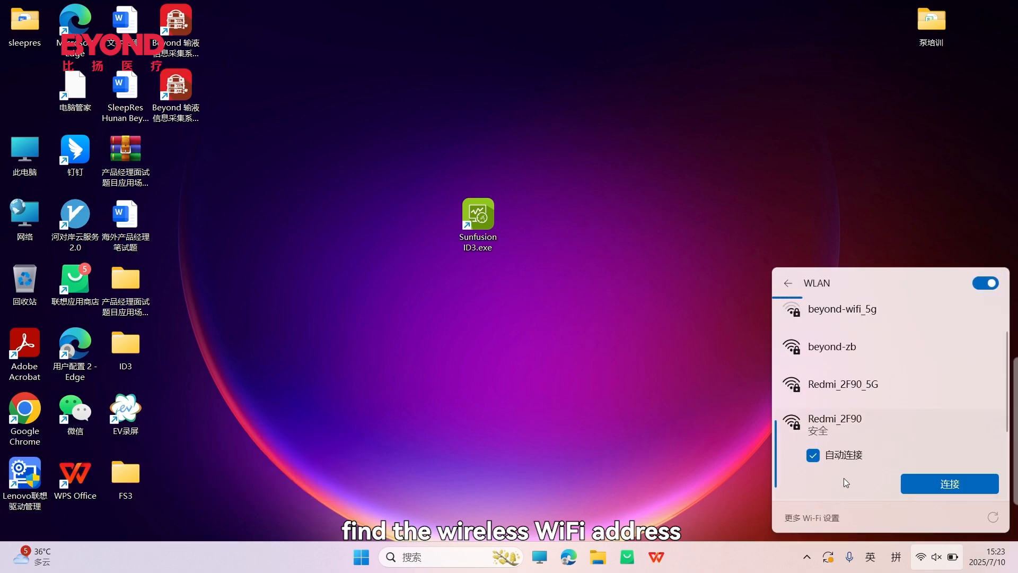
Connect to Redmi_2F90 with its Wi-Fi password, then close the network list.
left_click(946, 485)
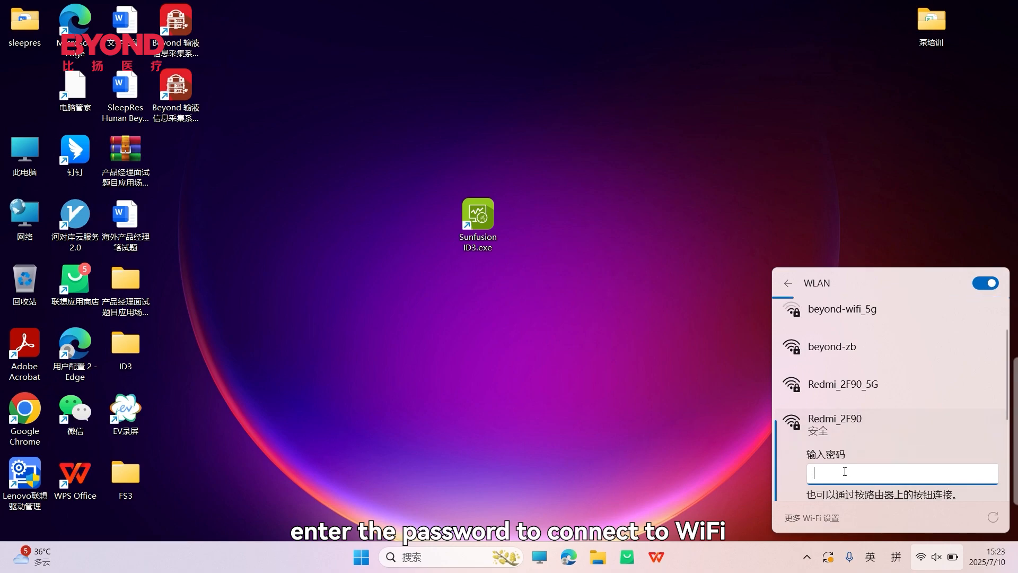
type("●●●●●●●")
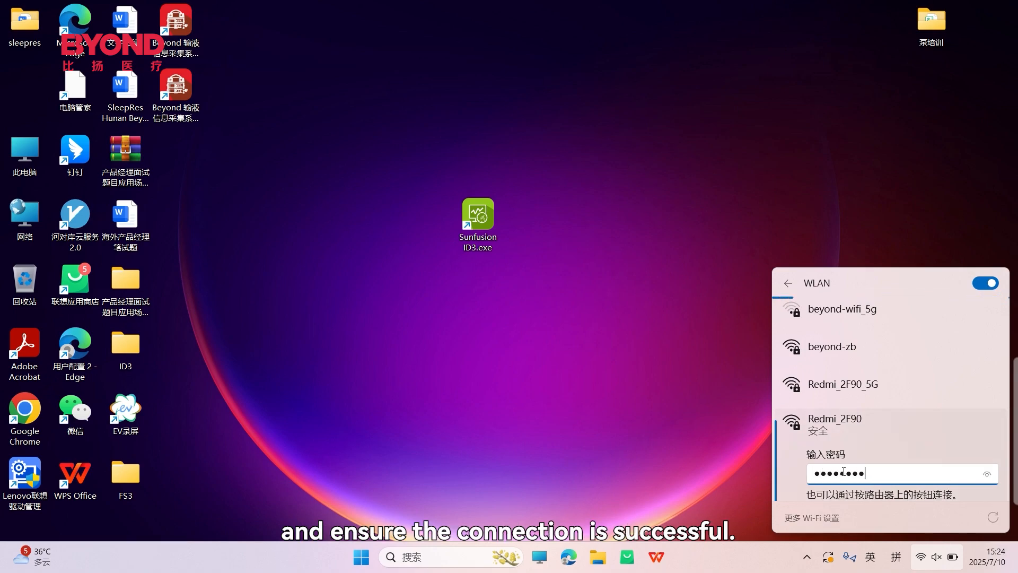
left_click(828, 329)
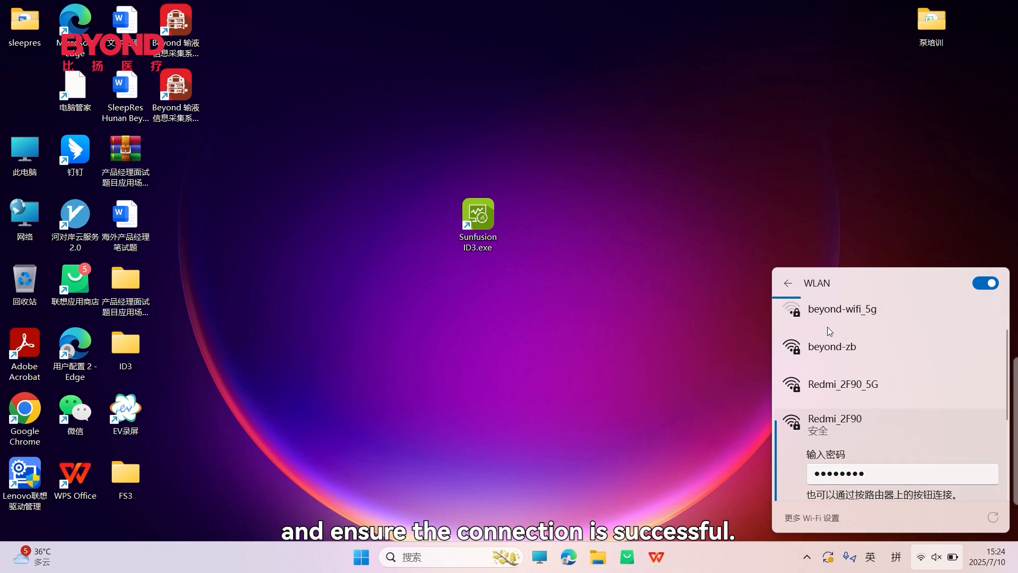
scroll(910, 472, "down", 3)
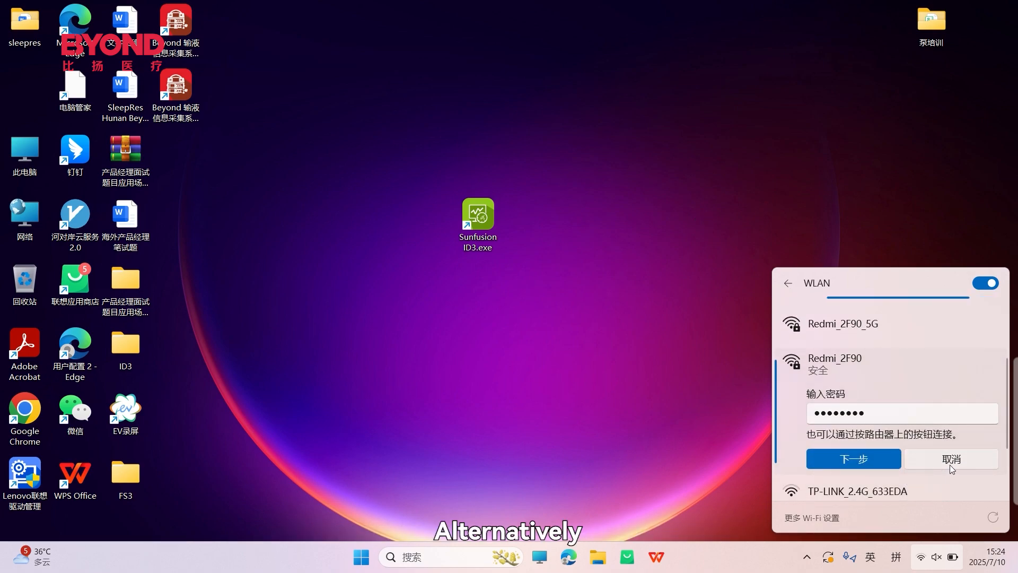
left_click(854, 459)
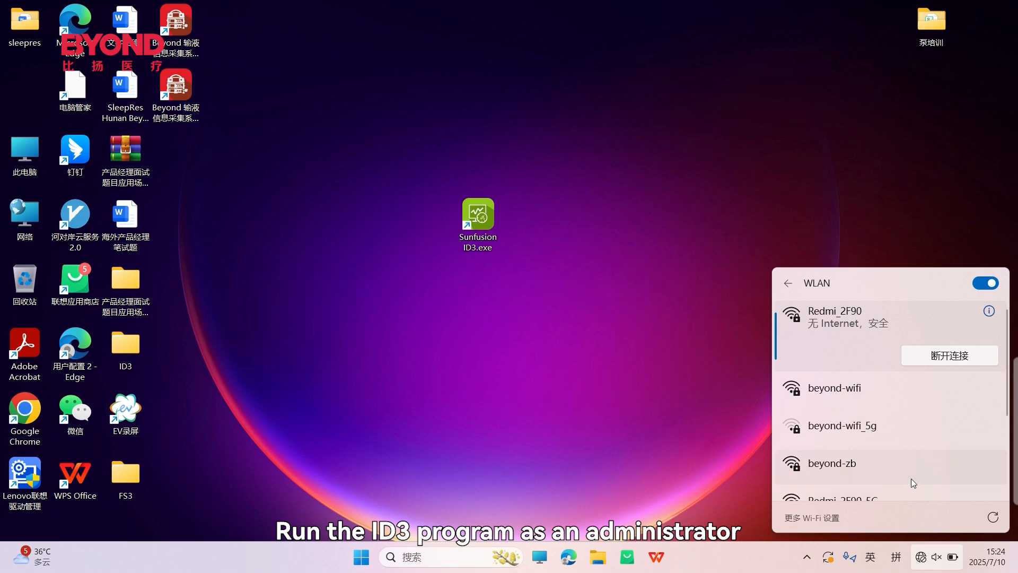
left_click(598, 257)
Run Sunfusion ID3 as administrator and log in with the default username and password.
right_click(482, 223)
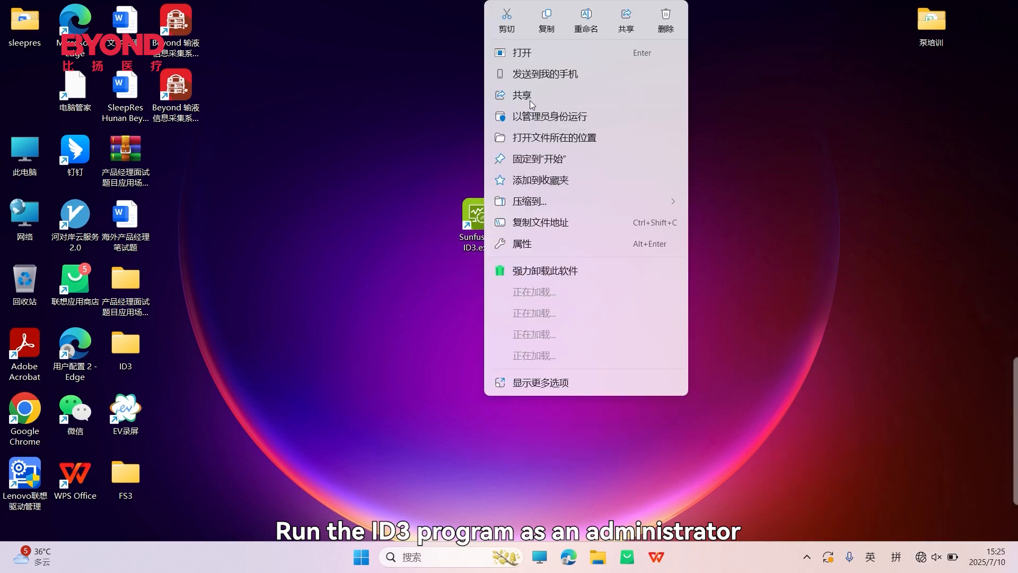
left_click(551, 117)
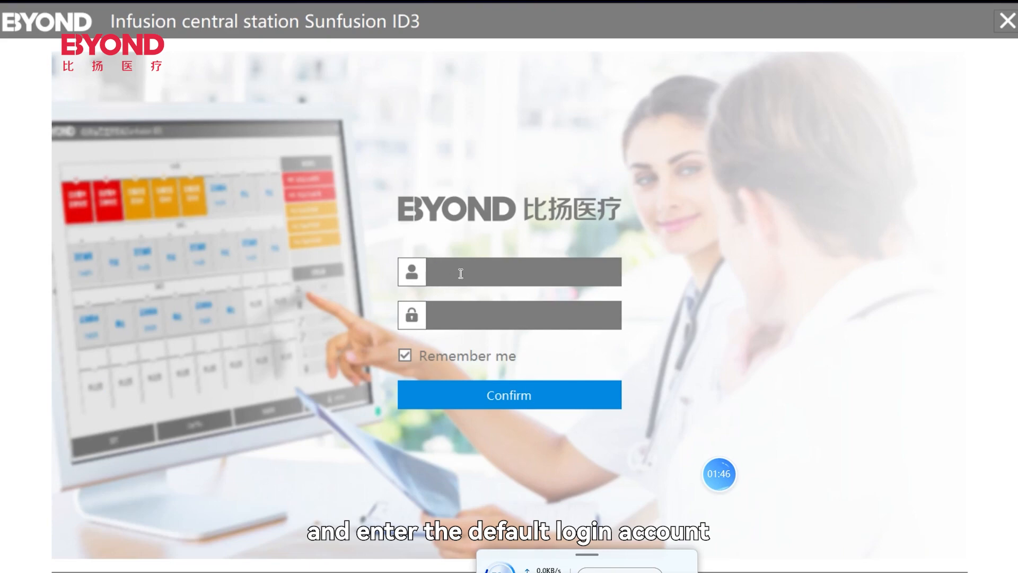
left_click(462, 269)
type("system")
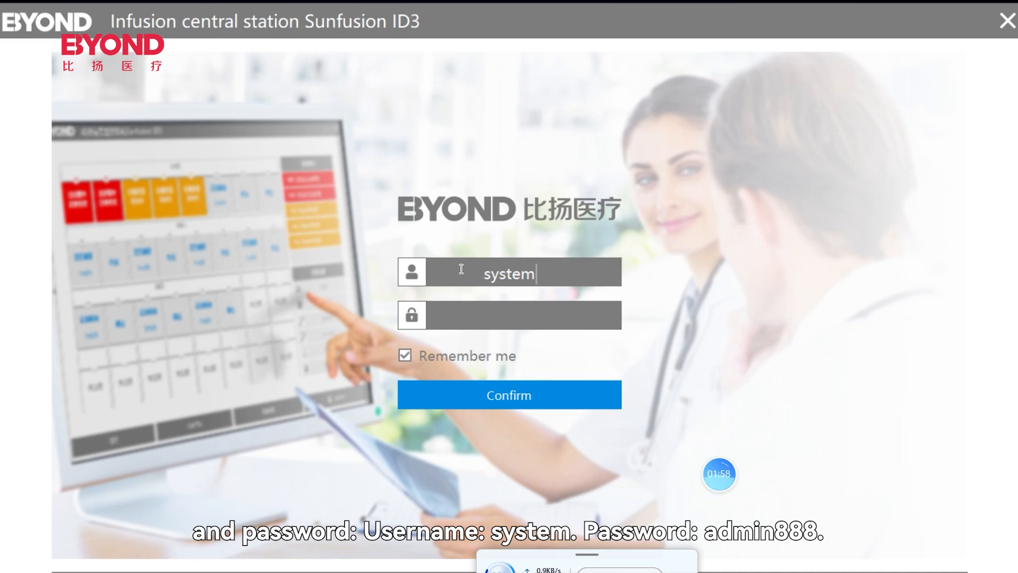
left_click(460, 314)
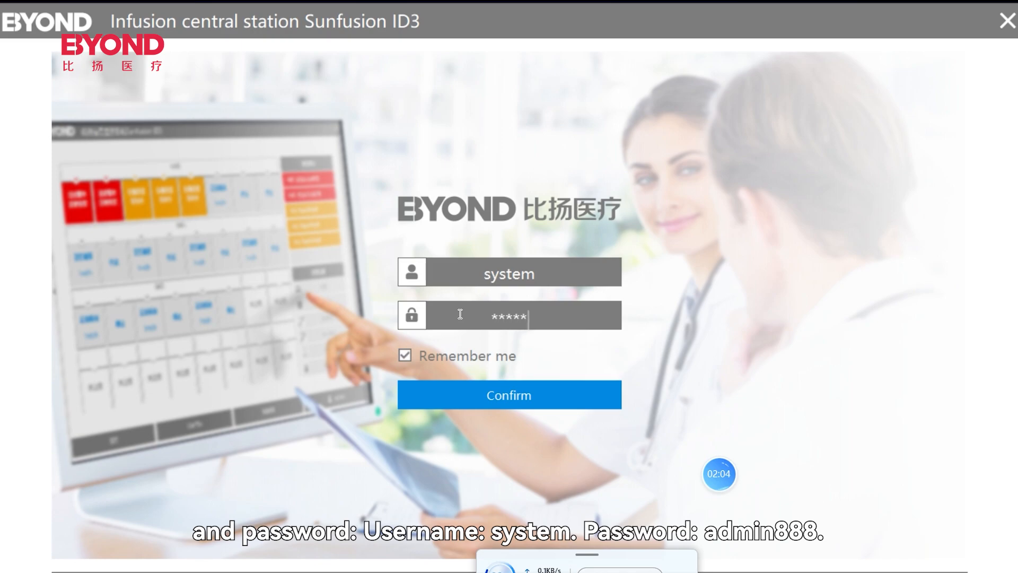
left_click(512, 393)
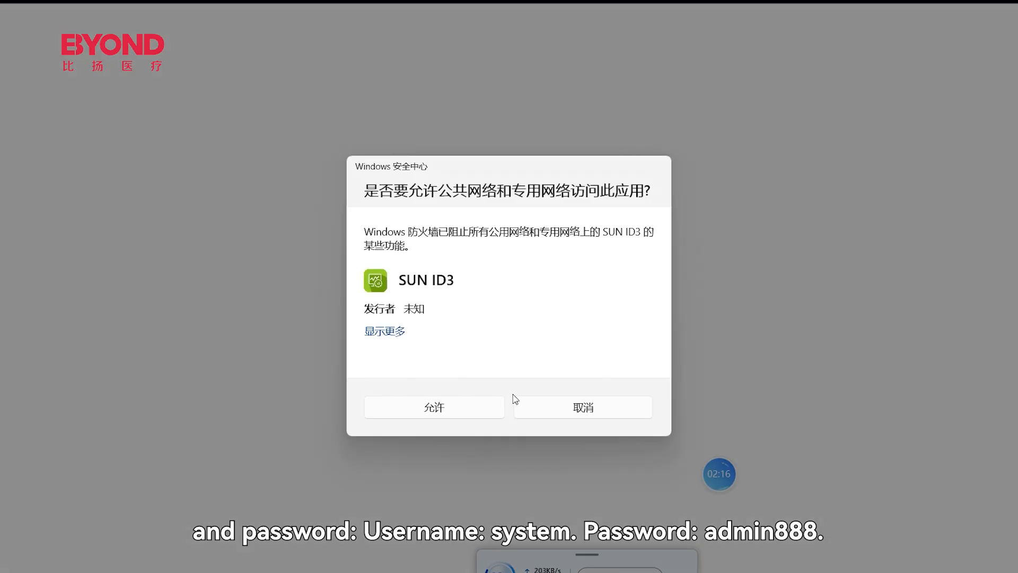
Allow Sunfusion ID3 through the Windows firewall.
left_click(436, 408)
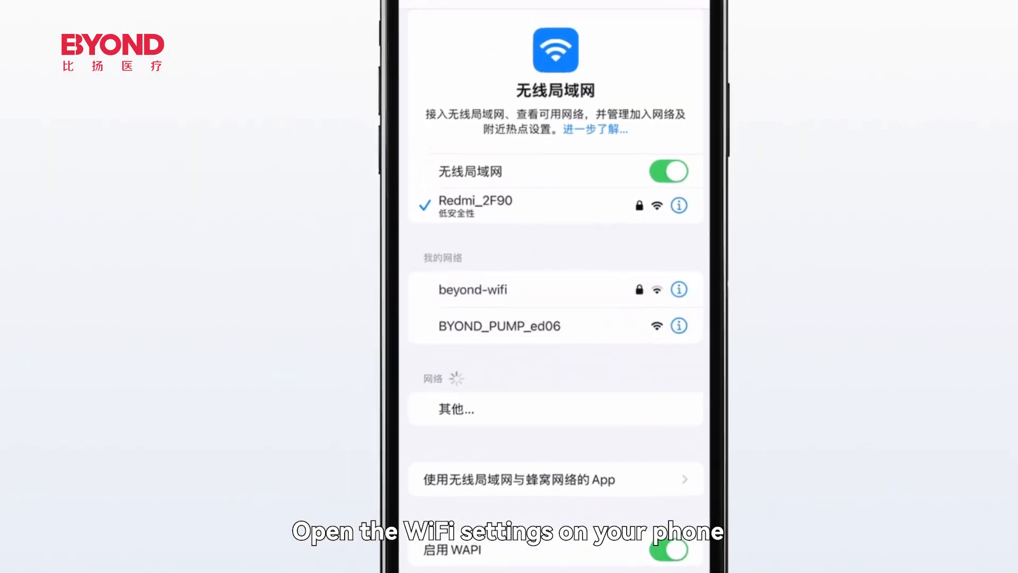
Connect the phone to the BYOND_PUMP_ed06 Wi-Fi network.
left_click(499, 326)
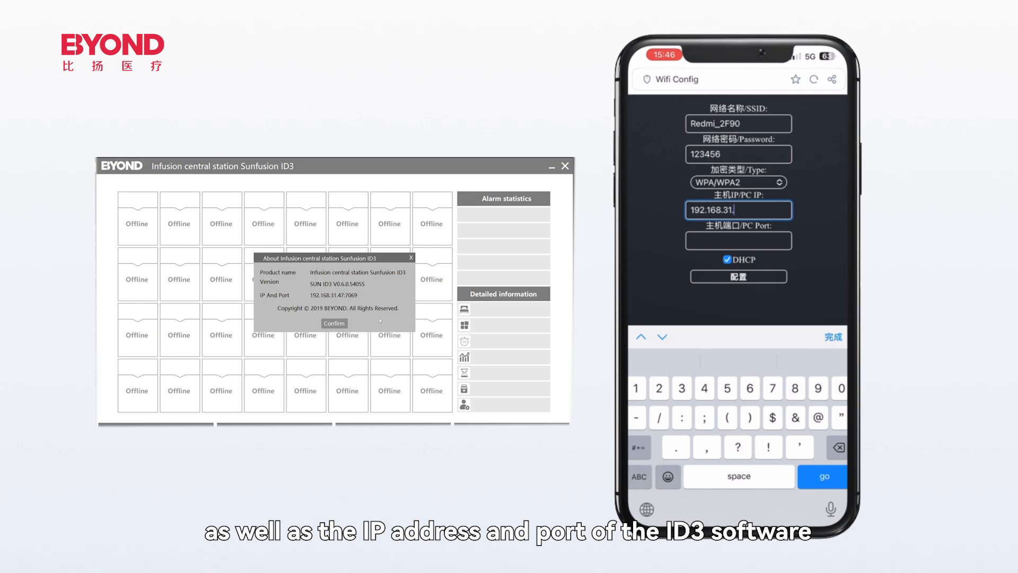
Enter PC port 7069 on the Wifi Config page and submit the pump configuration.
left_click(739, 240)
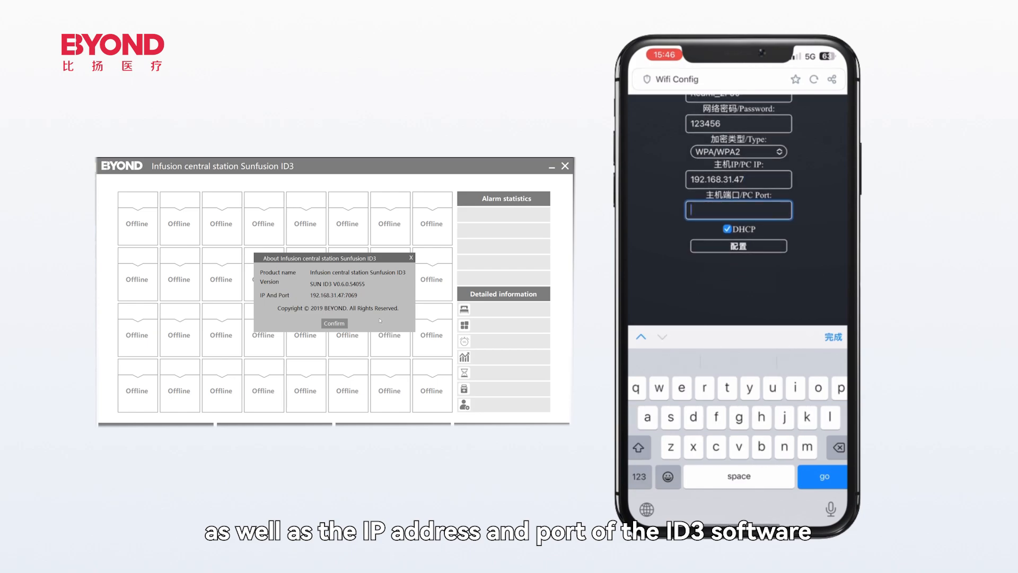
left_click(638, 476)
type("7069")
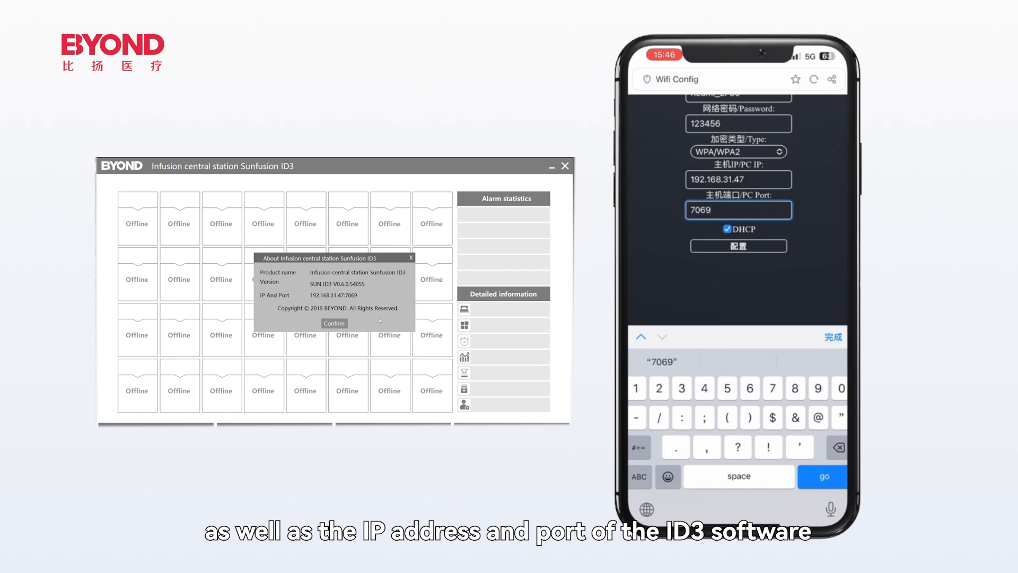
left_click(824, 477)
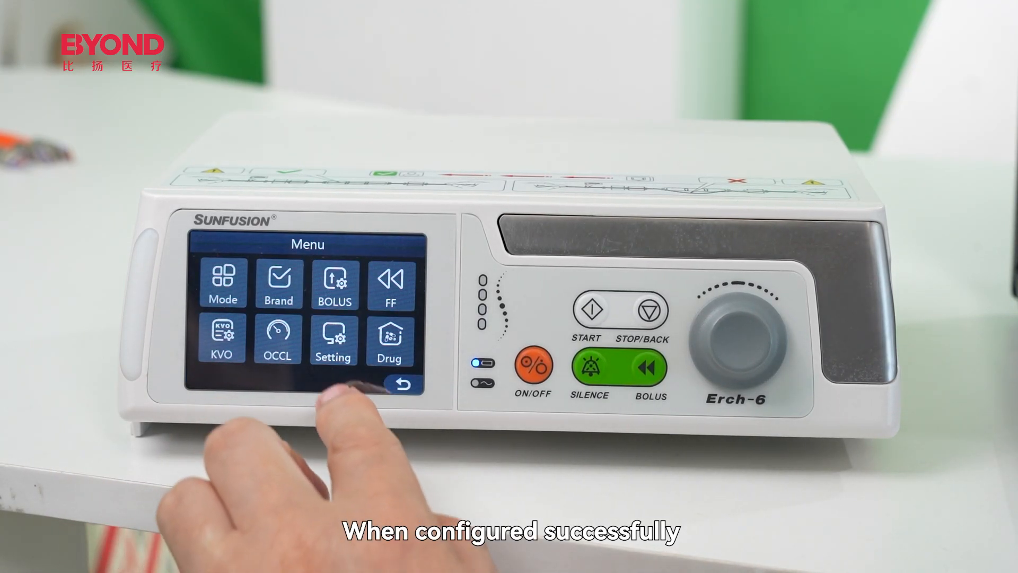
On the pump, open Setting and page through System setting to WLAN setting.
left_click(334, 339)
left_click(326, 382)
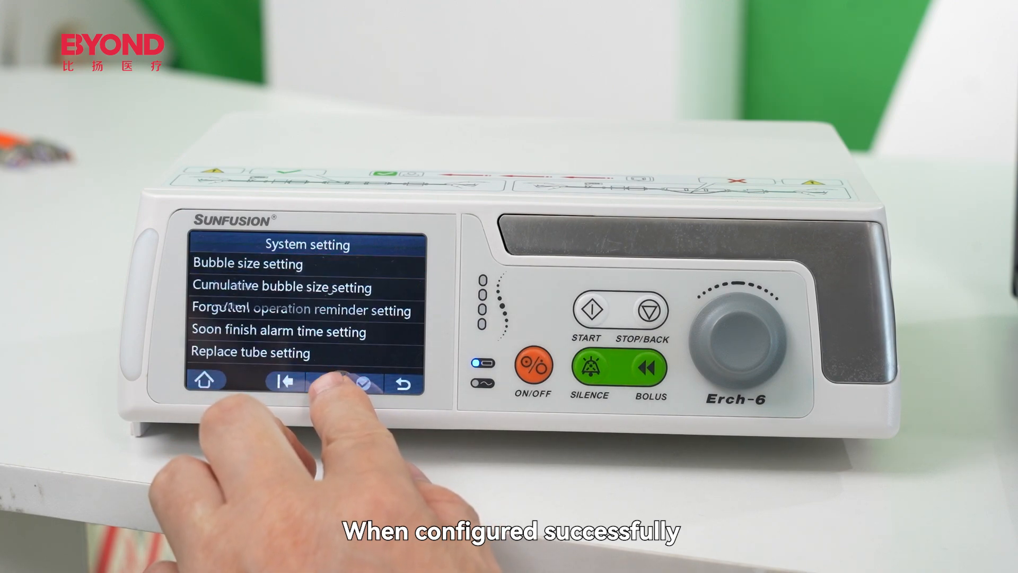
left_click(326, 382)
left_click(326, 382)
left_click(326, 381)
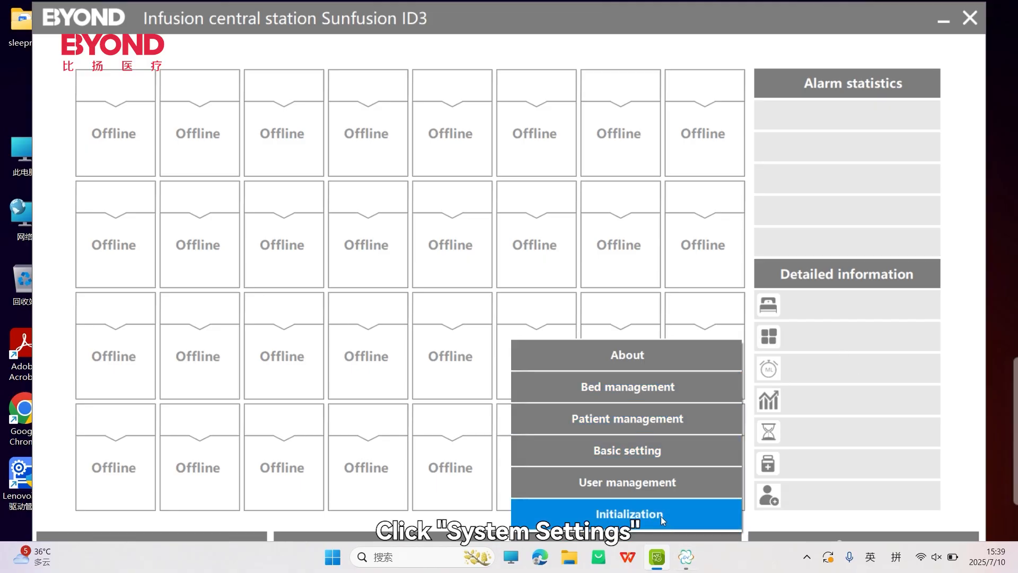
Initialize the station with department code 1 and name icu, dismissing the success message.
left_click(660, 515)
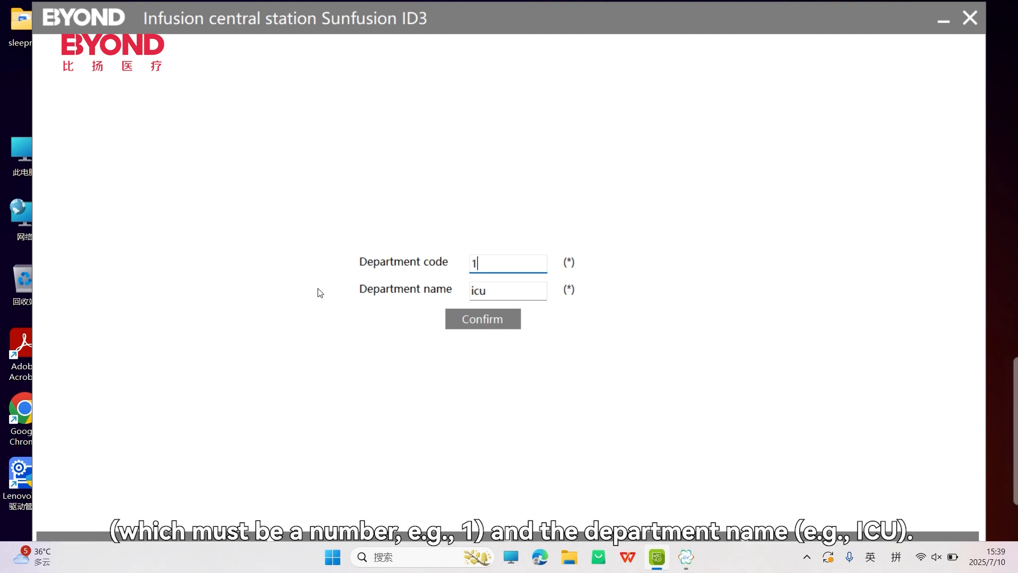
left_click(479, 321)
left_click(495, 319)
left_click(573, 539)
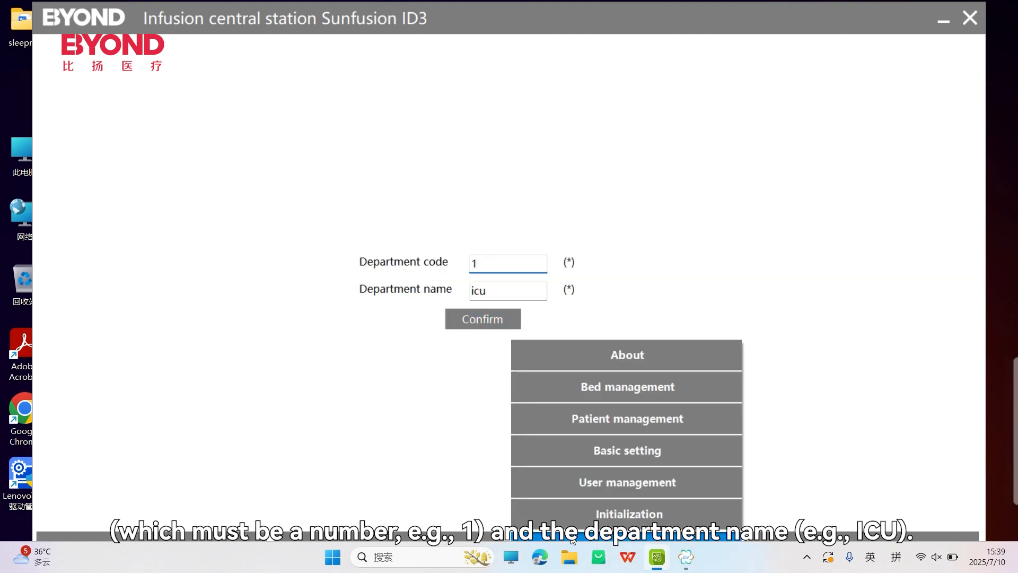
Leave the Initialization form for the Bed management settings page.
left_click(144, 537)
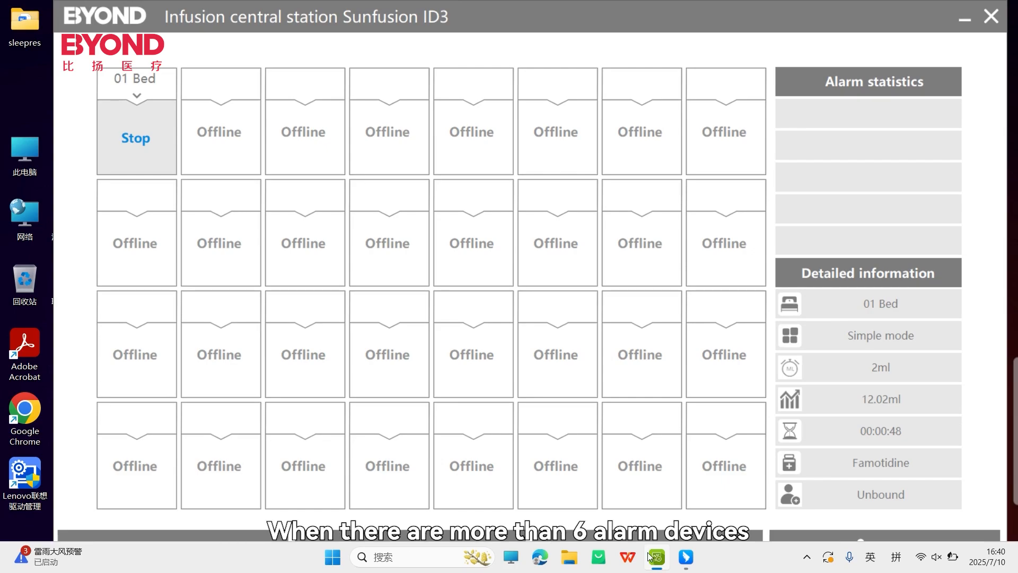
Show bed 1's pump history: 42 records on 3 pages, 2025-06-10 to 2025-07-10.
left_click(632, 537)
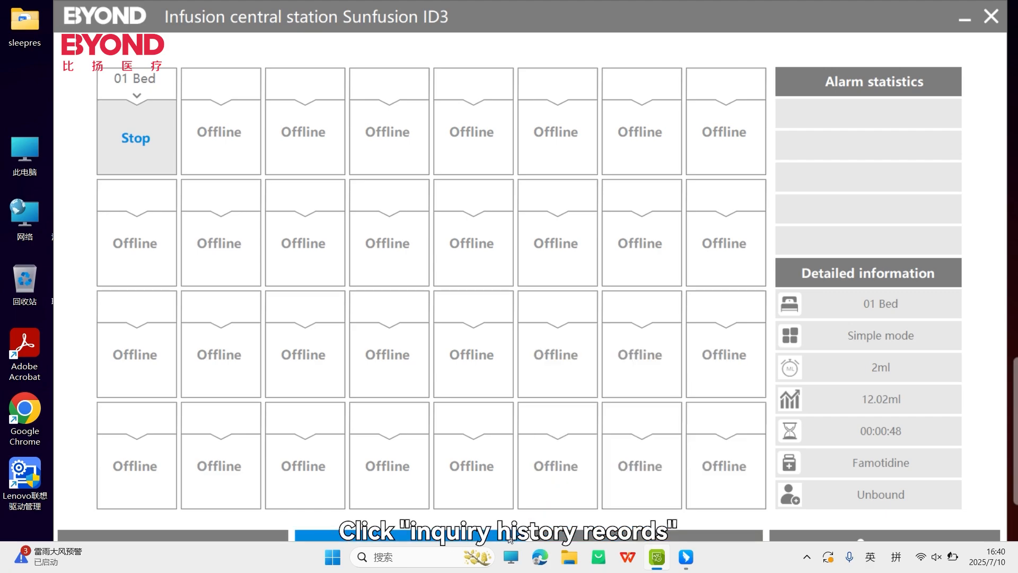
left_click(506, 538)
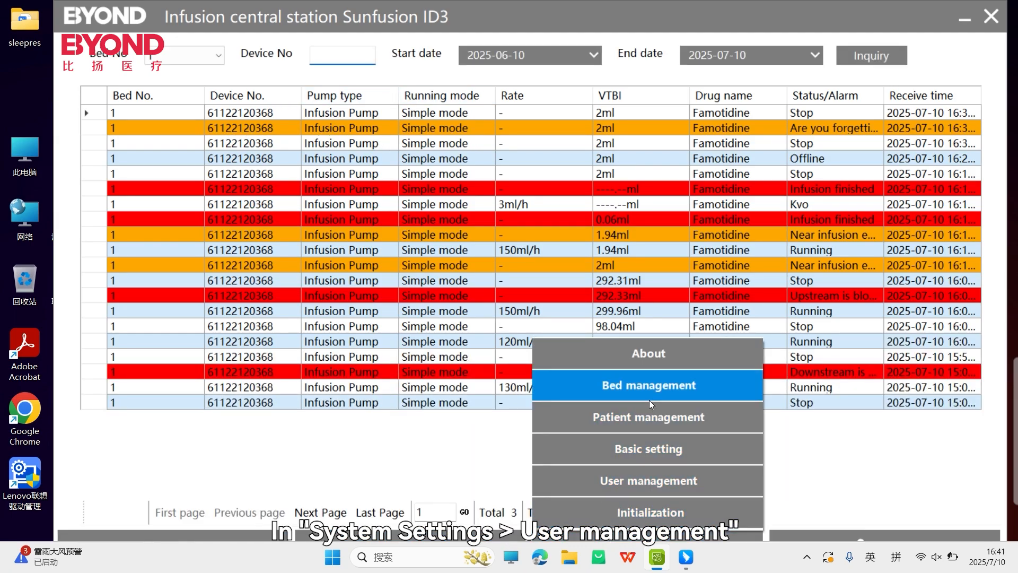
Open User management from System Settings to list the icu Administrator account.
left_click(662, 481)
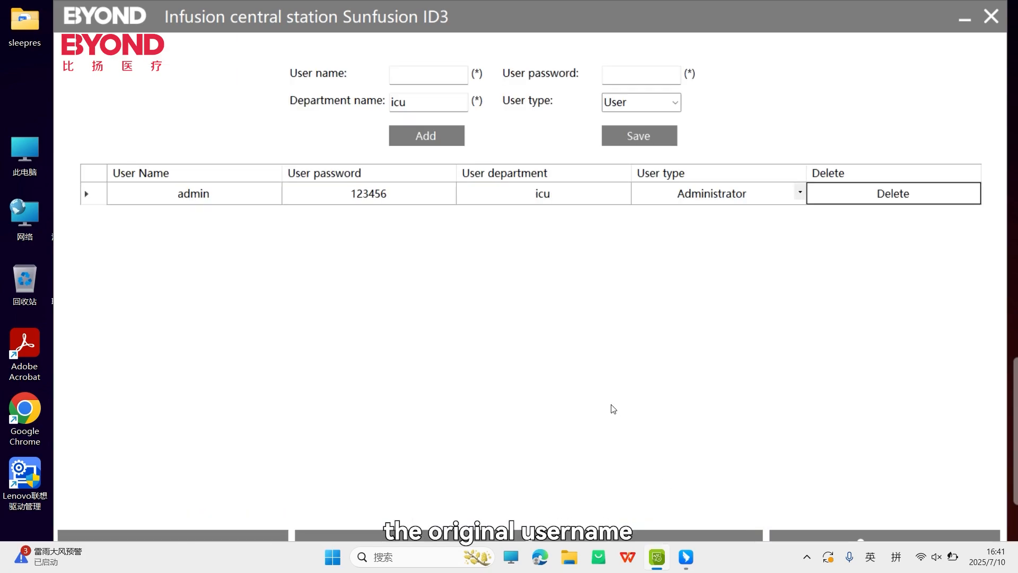